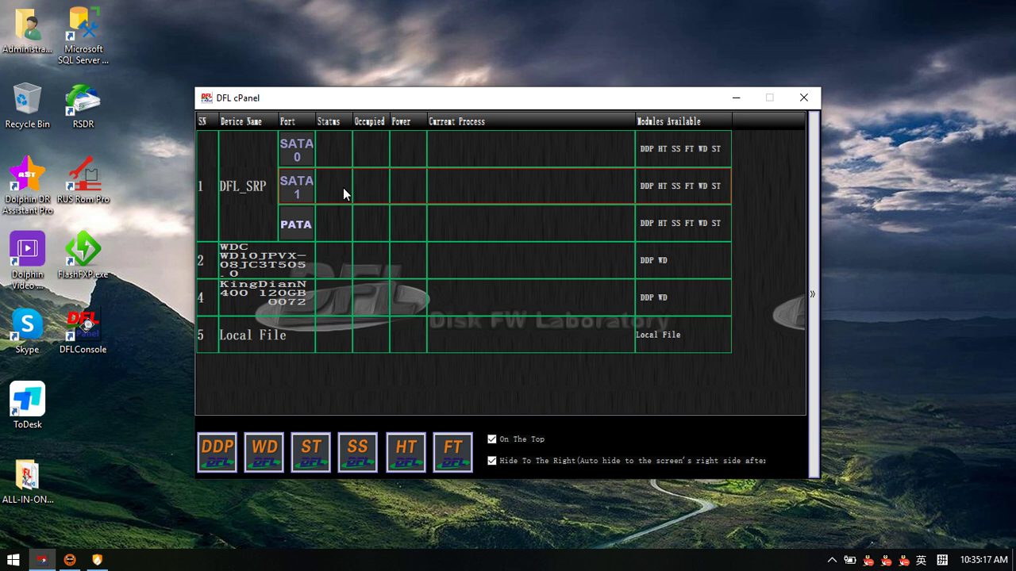
- Open the WD module of DFL-WD for the drive on the SATA 1 port
double_click(342, 194)
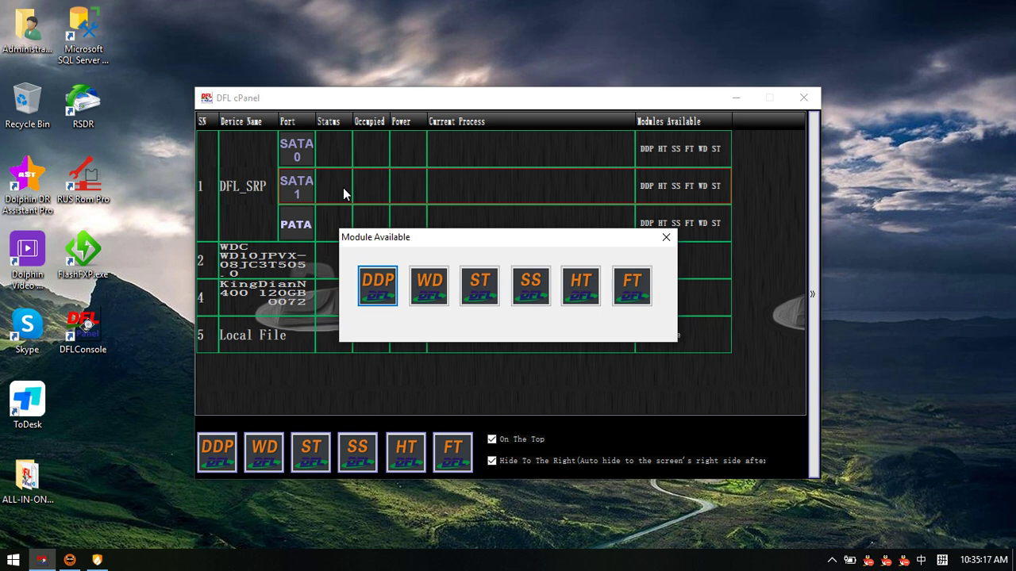
click(428, 299)
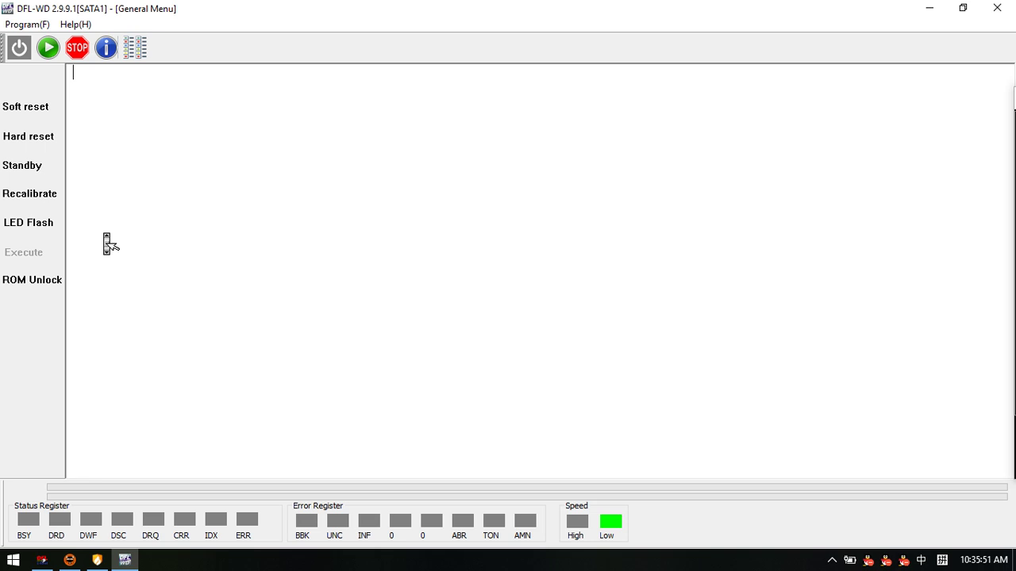
click(32, 284)
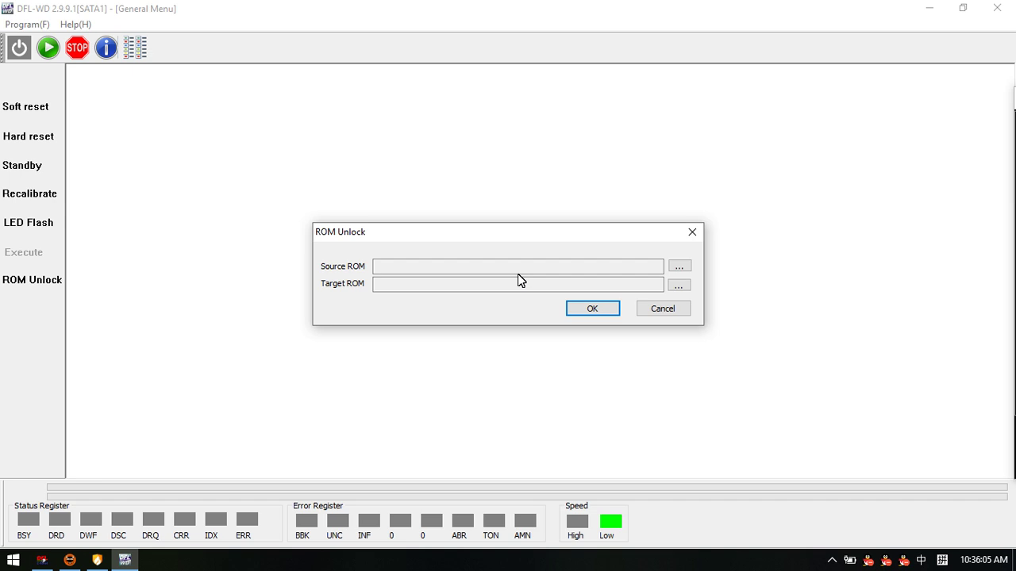
click(378, 270)
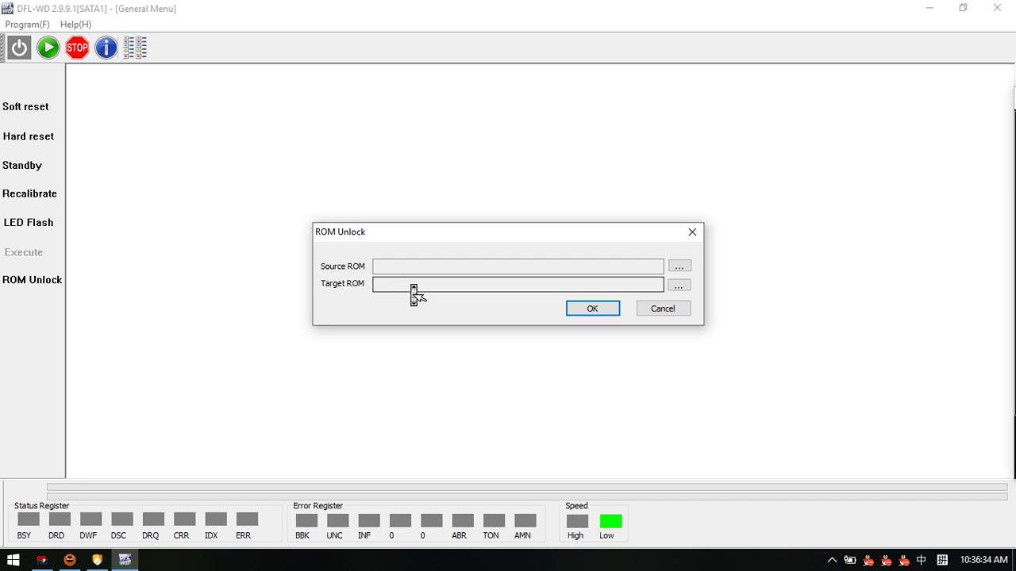
click(669, 309)
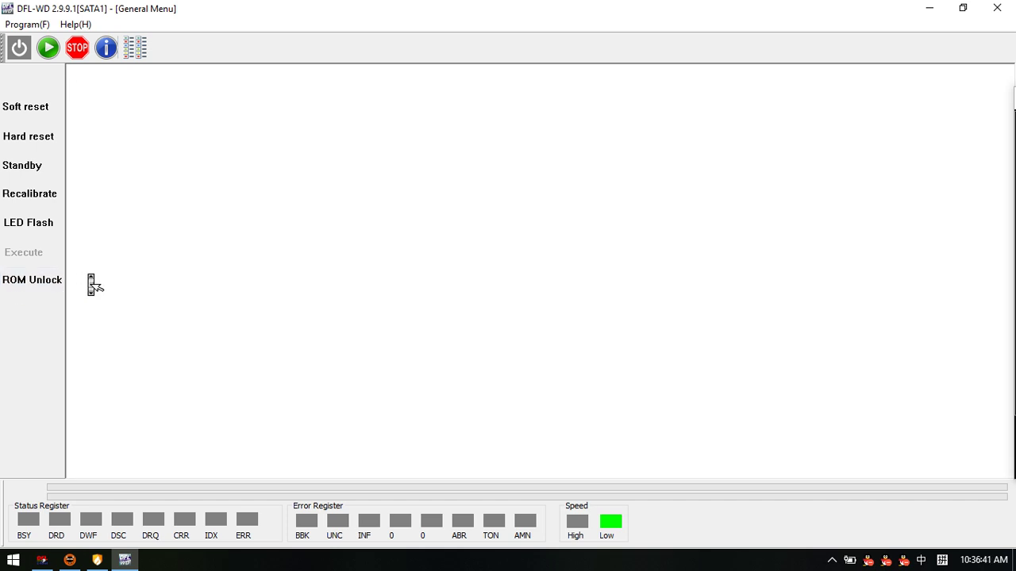
- Power up the drive, start work once the search completes, and pick the WDC Marvell family
click(155, 273)
click(20, 49)
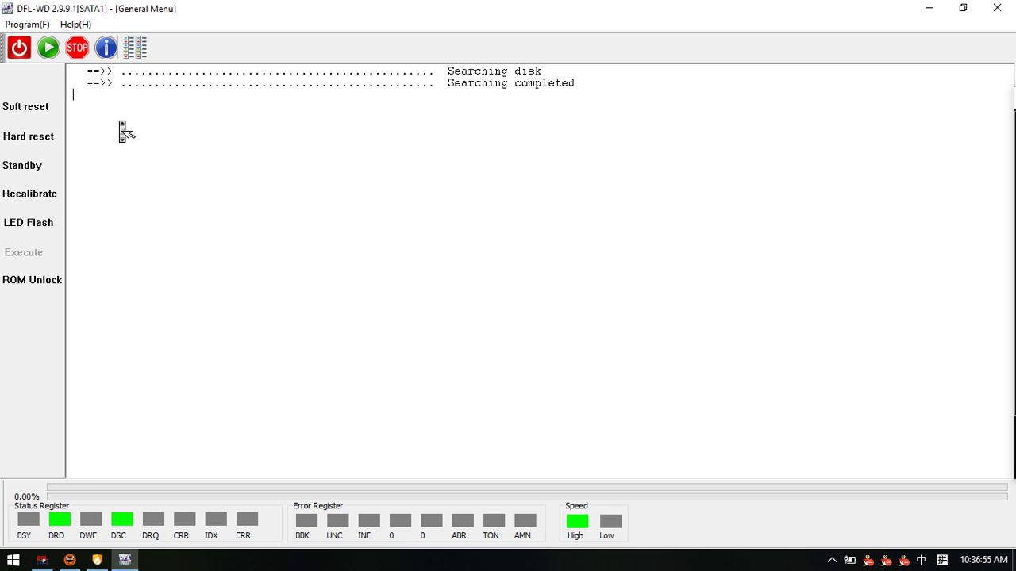
click(48, 48)
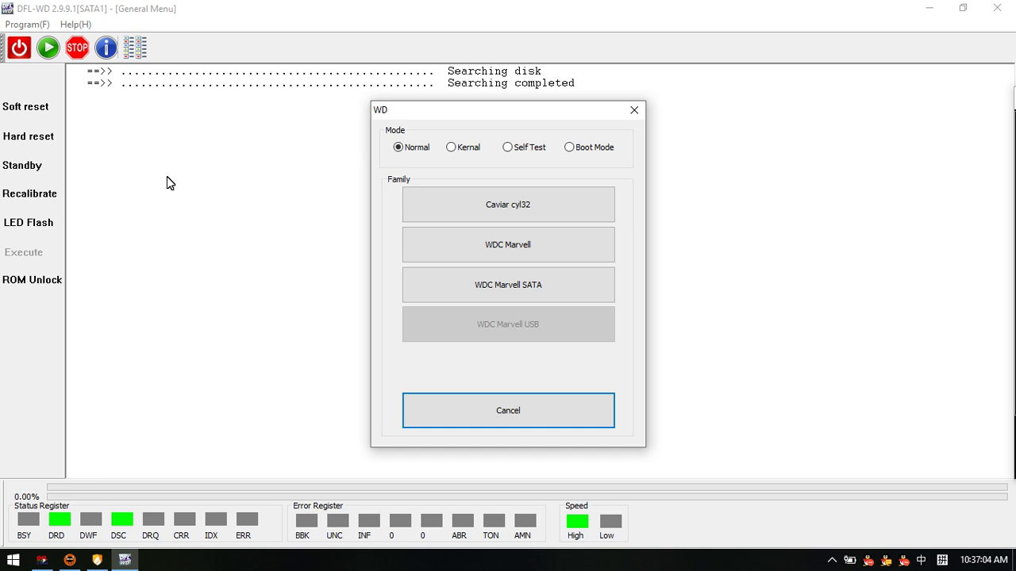
click(415, 240)
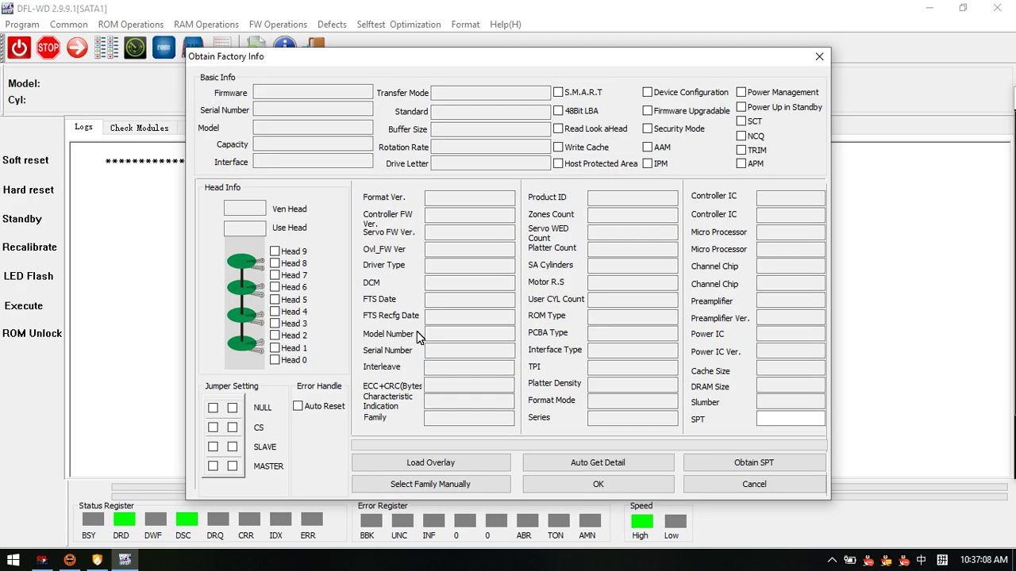
- Auto-read and accept the factory info and firmware directory, then list modules sorted by Module ID
click(600, 464)
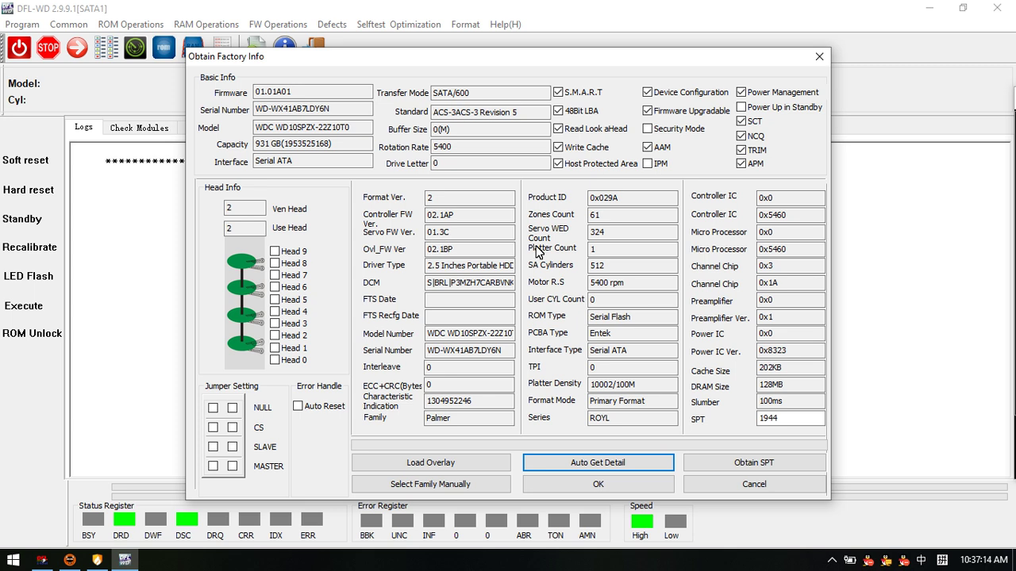
click(598, 485)
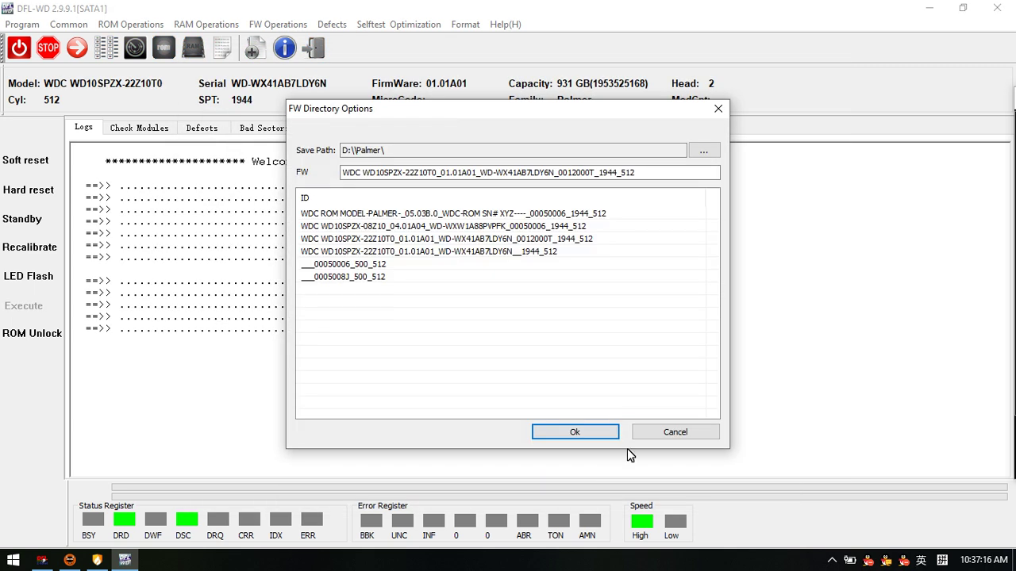
click(577, 430)
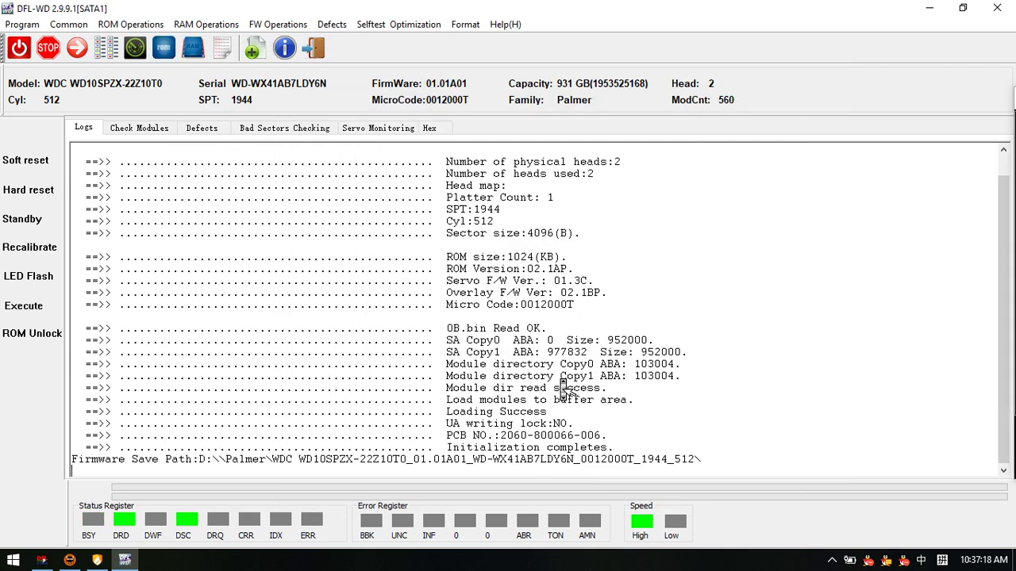
click(157, 129)
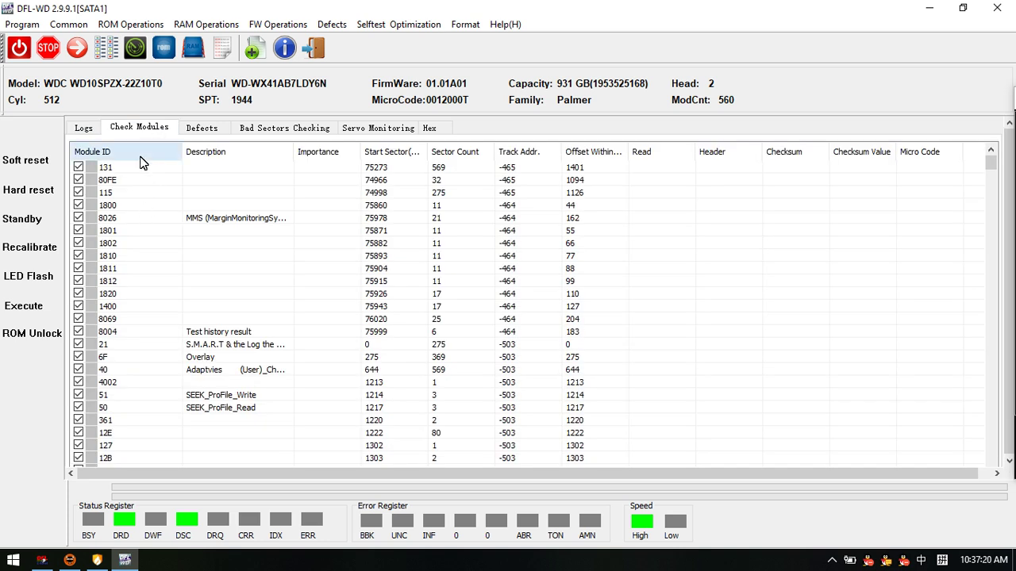
click(143, 152)
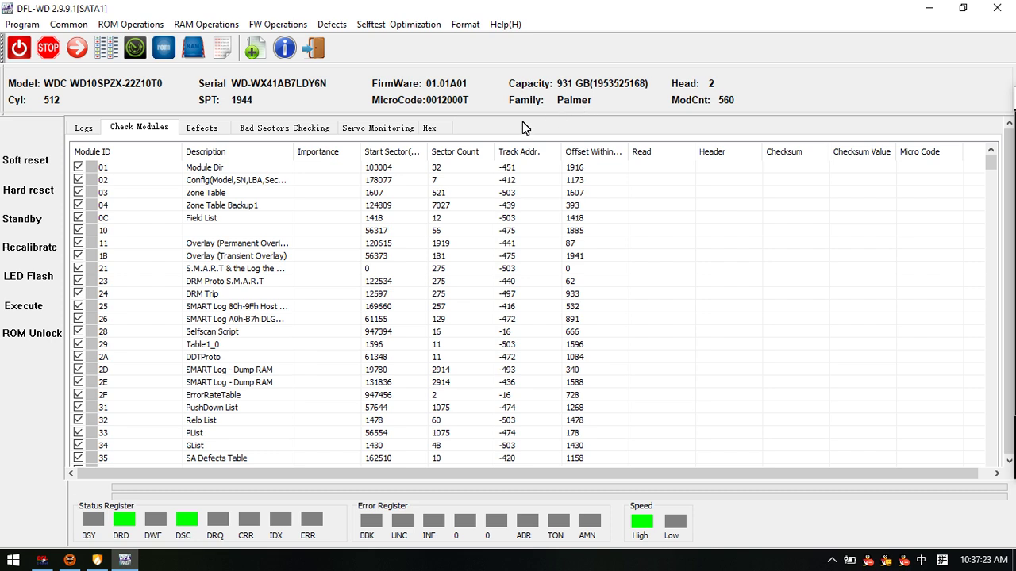
- Disable module 411 through ROM Operations and check 'Setting success!' in the log
scroll(156, 420, down, 8)
scroll(157, 420, up, 8)
click(131, 25)
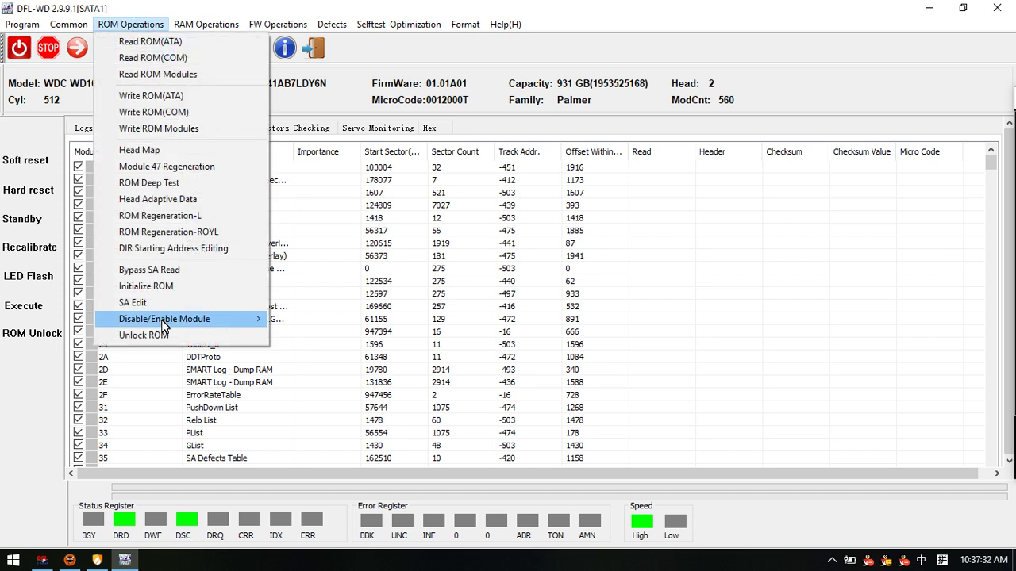
mouse_move(238, 319)
click(317, 355)
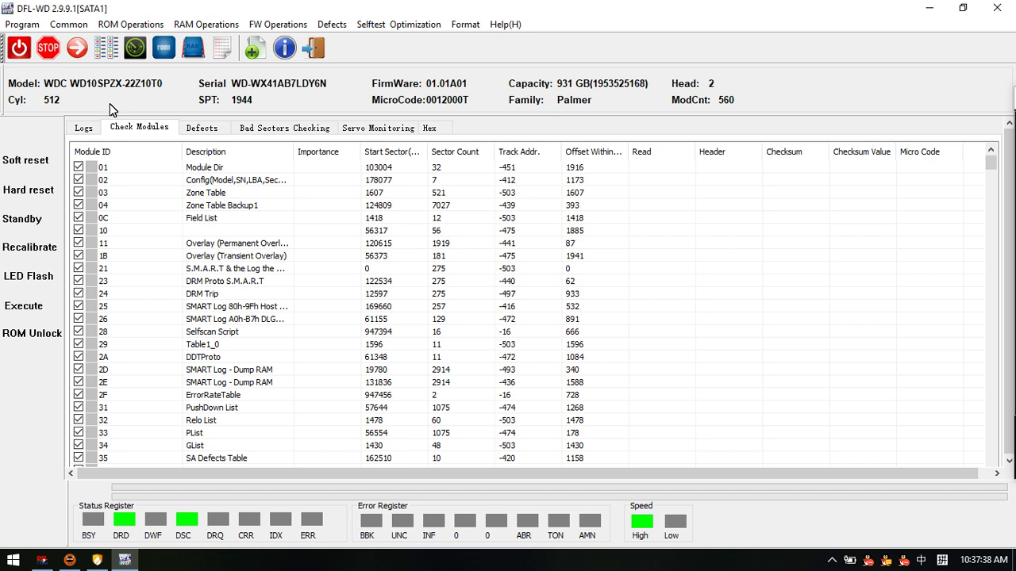
click(84, 128)
drag(556, 456, 410, 450)
click(413, 445)
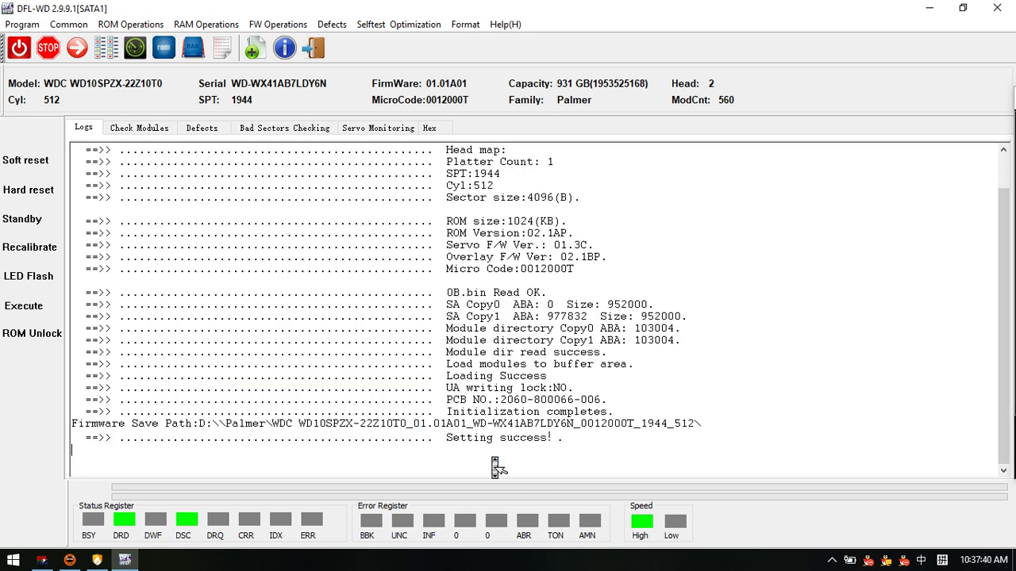
- Restart the drive firmware and refresh the drive ID from the info header
click(33, 310)
click(92, 356)
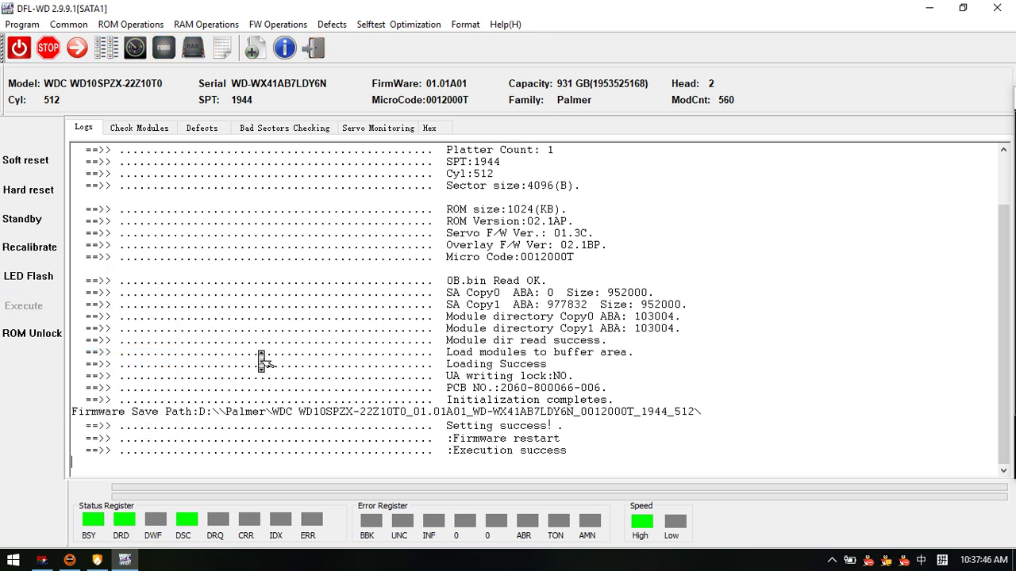
right_click(754, 89)
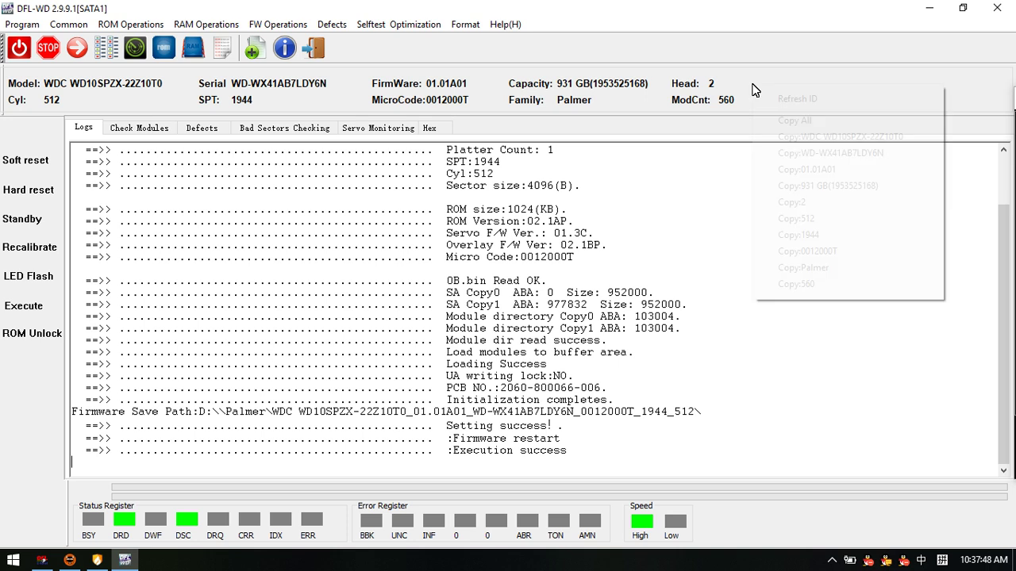
click(825, 105)
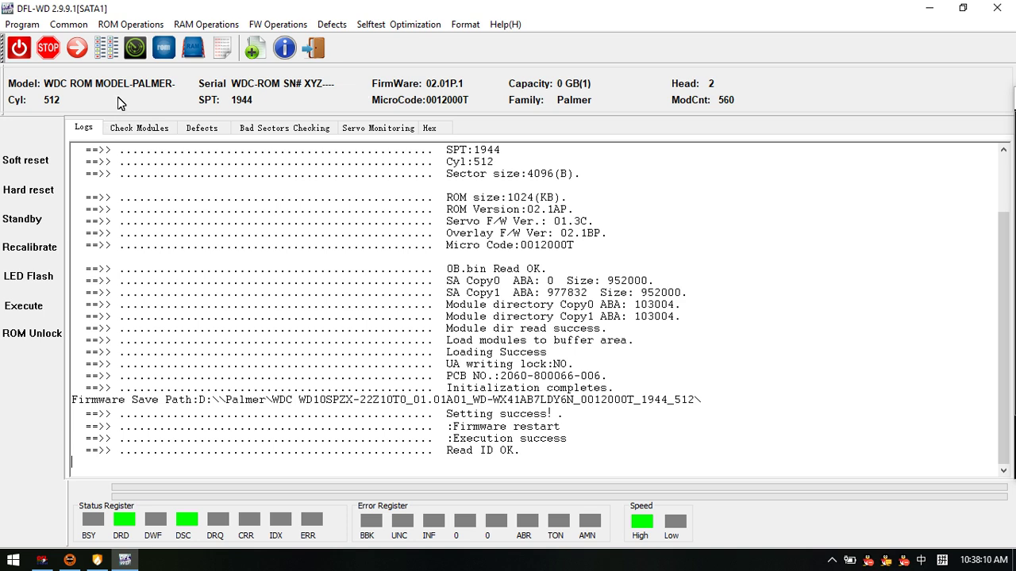
click(274, 25)
- Open Read Modules, sort the list by Module ID and uncheck every module
mouse_move(330, 66)
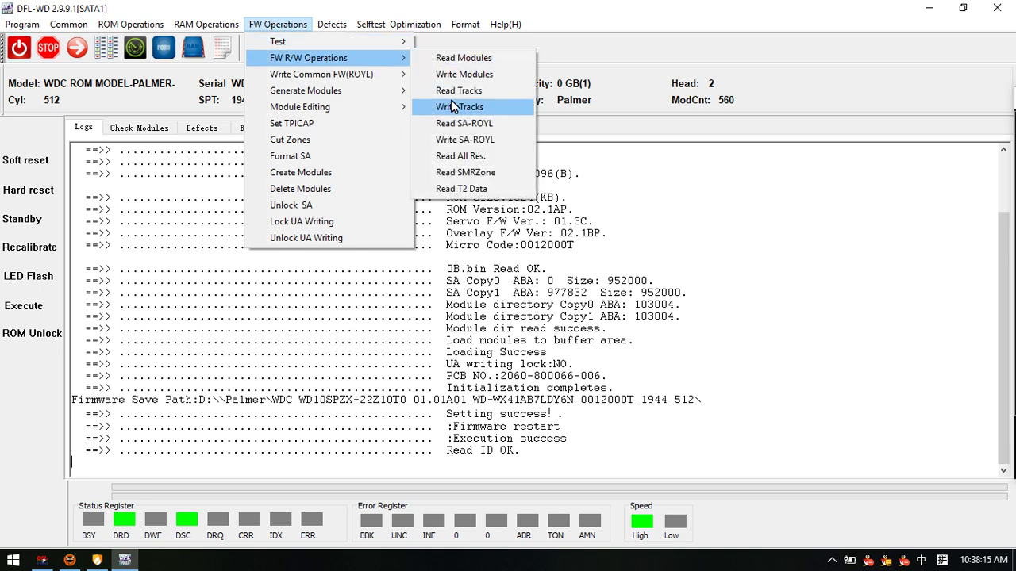
click(472, 58)
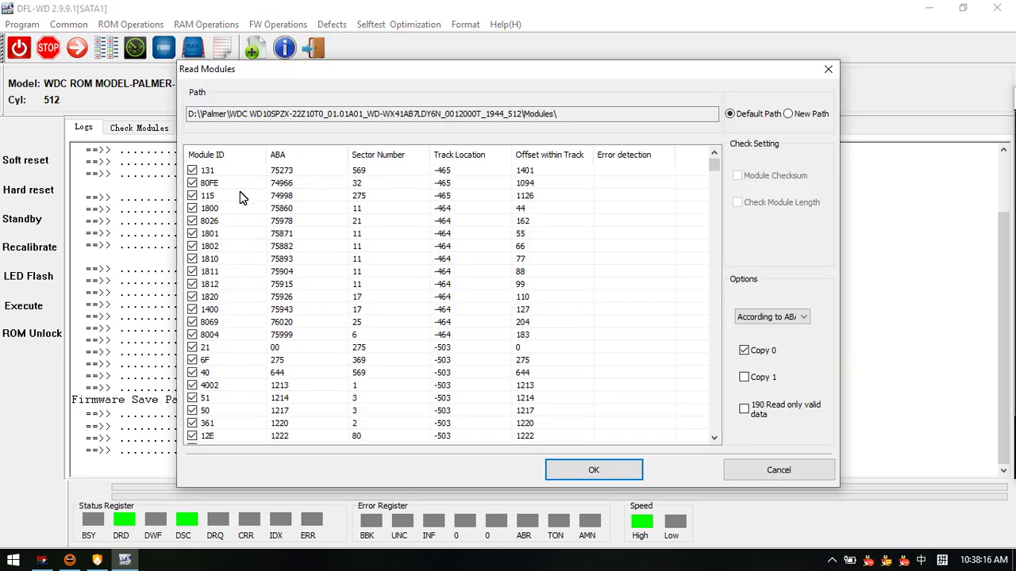
click(224, 155)
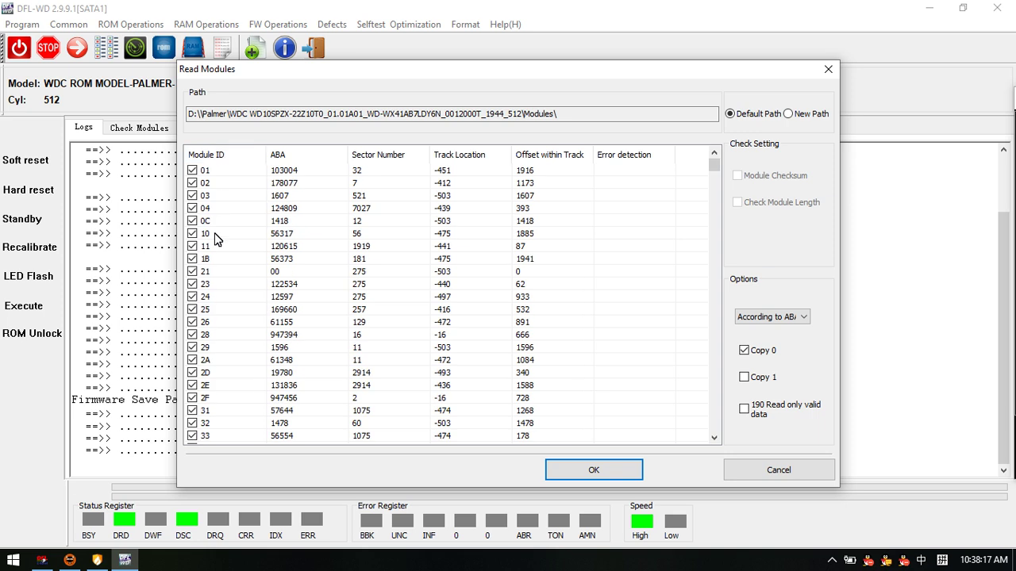
right_click(235, 299)
click(270, 321)
- Tick module 190 and start reading its Copy 0 from the drive
click(219, 326)
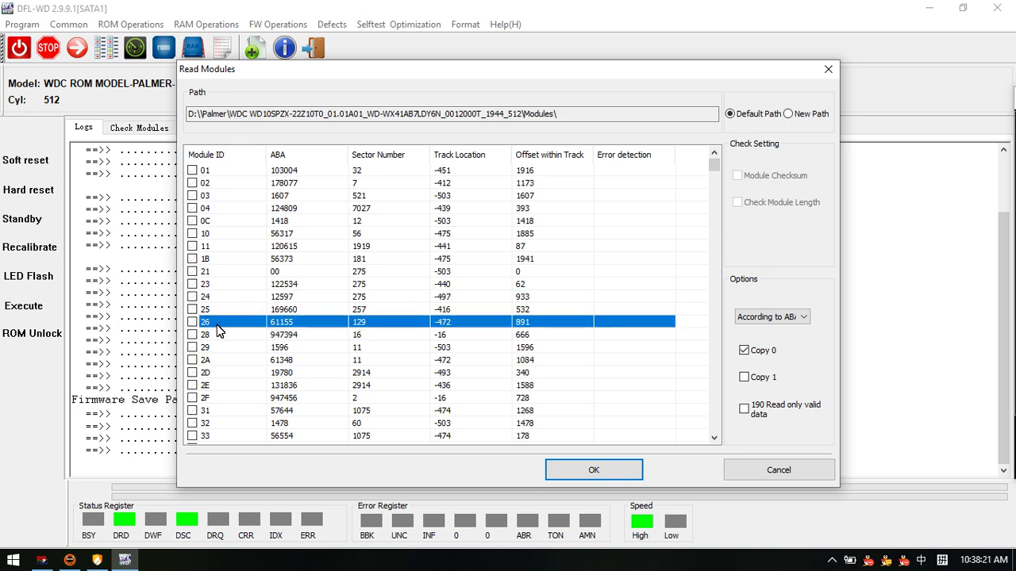
scroll(237, 343, down, 20)
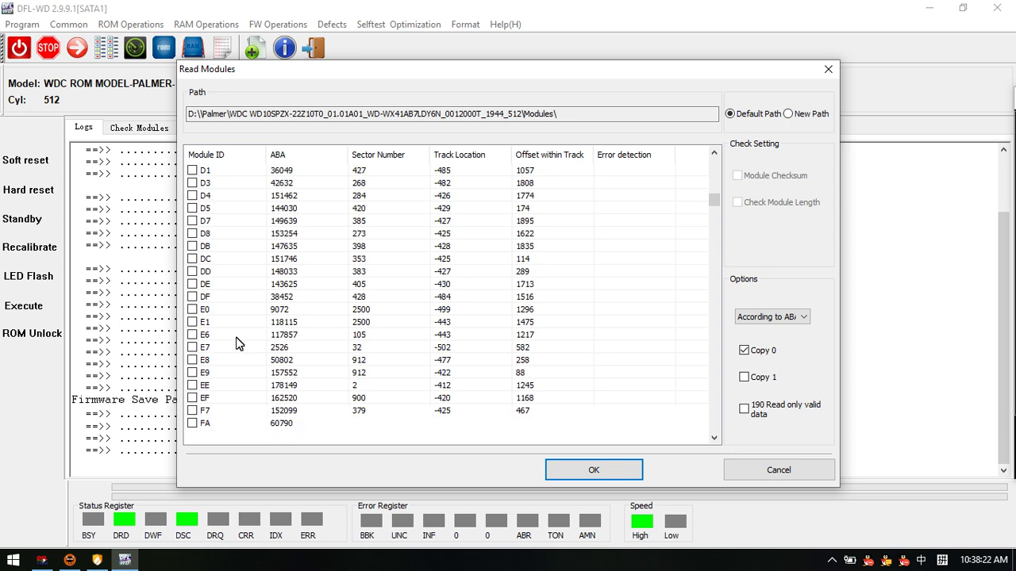
scroll(236, 343, down, 10)
scroll(224, 331, down, 4)
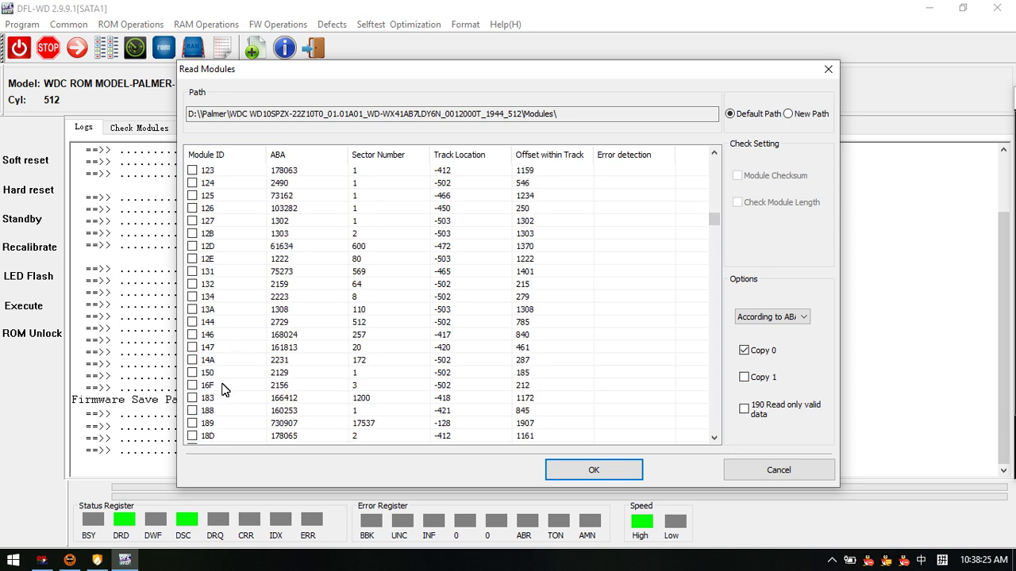
scroll(214, 388, down, 5)
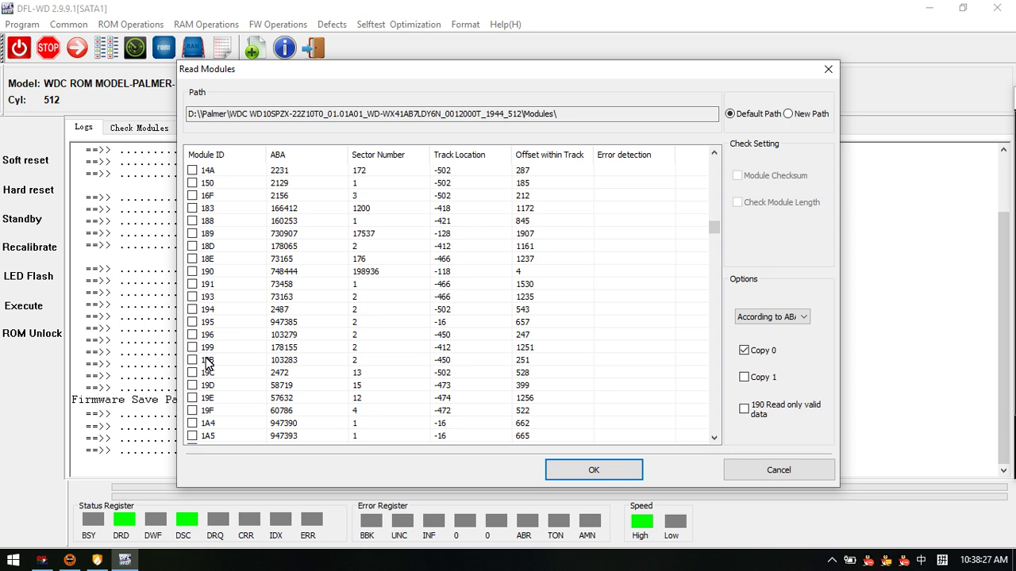
click(192, 271)
click(596, 472)
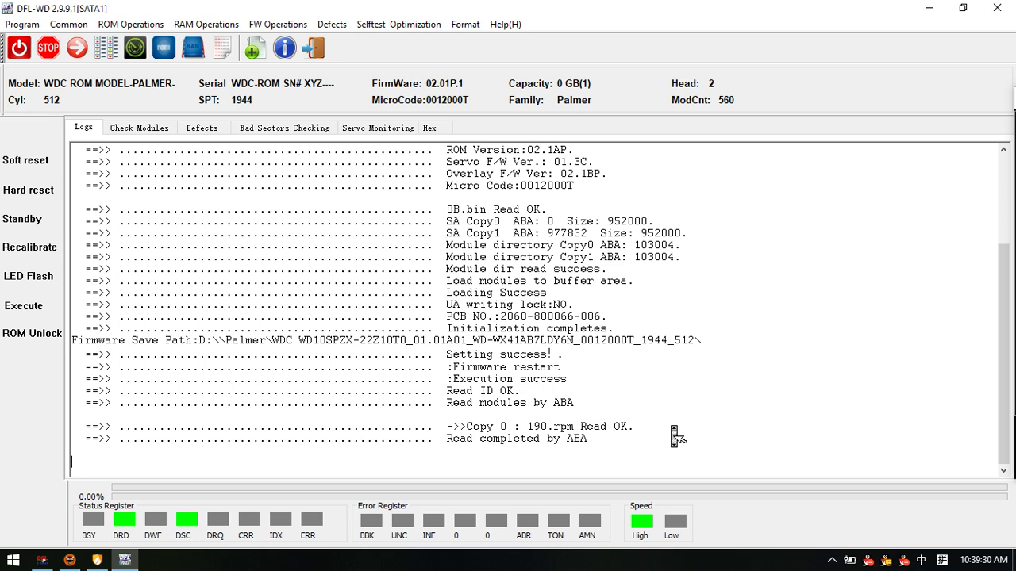
- Select the two log lines reporting '190.rpm Read OK' and 'Read completed by ABA'
click(612, 443)
drag(613, 443, 70, 432)
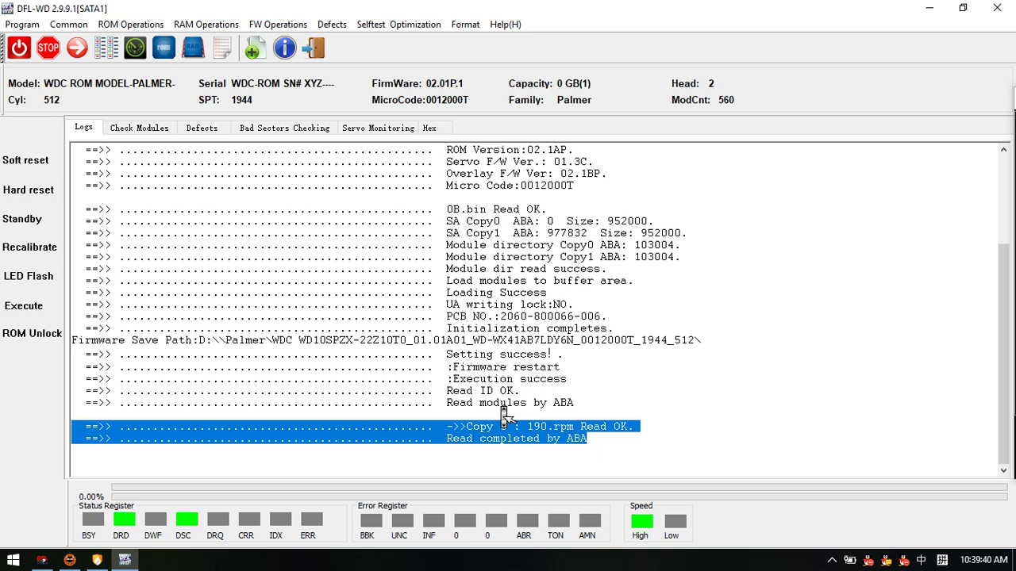
click(22, 24)
- Open the firmware directory and browse into its Modules\Copy 0 folder
click(53, 64)
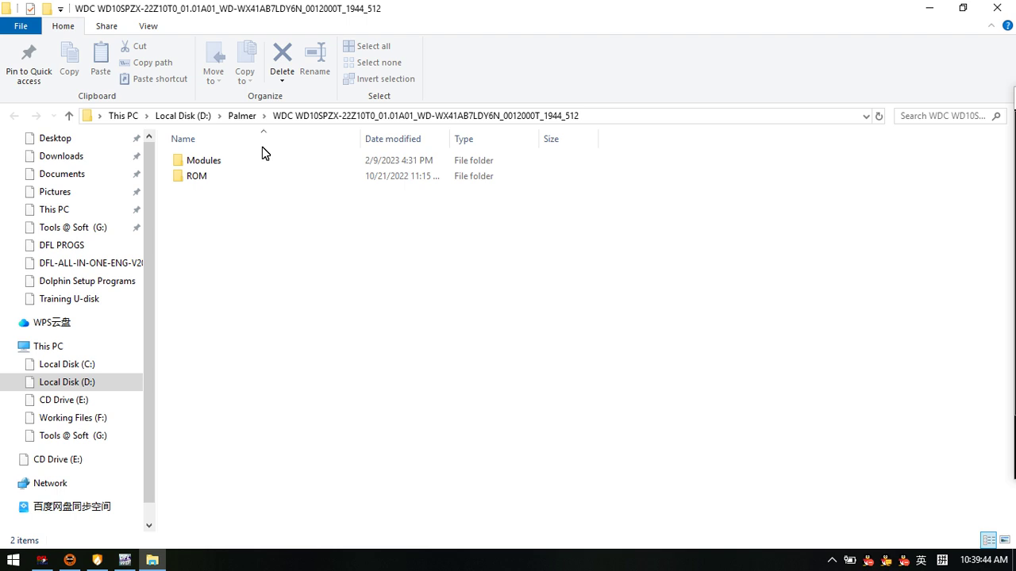
double_click(230, 162)
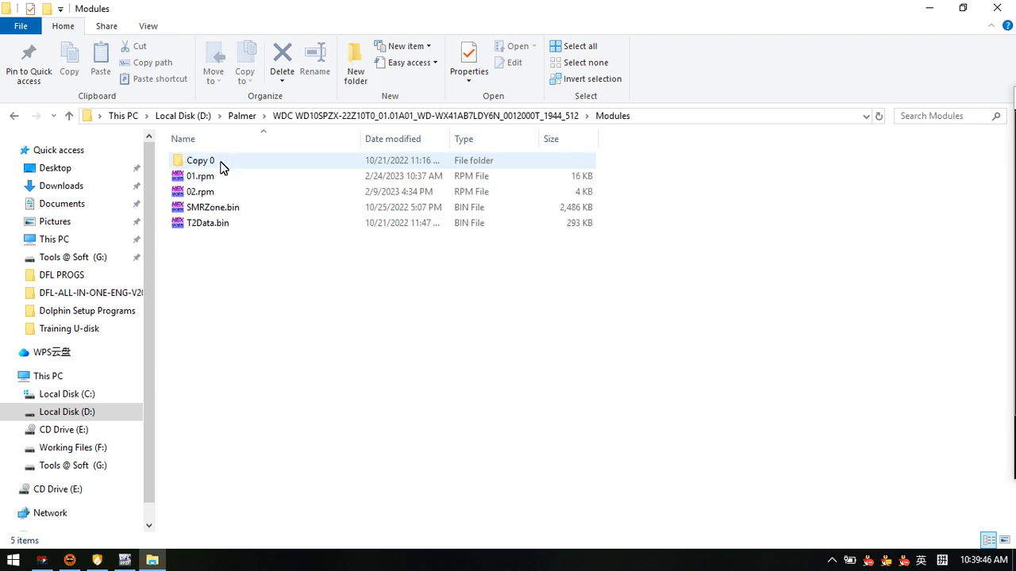
double_click(221, 164)
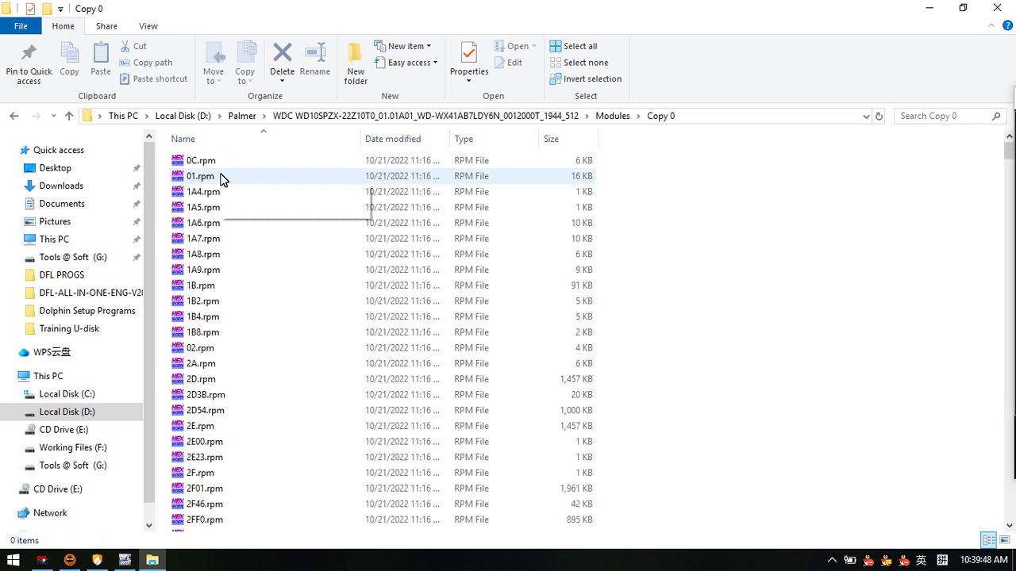
scroll(235, 398, down, 20)
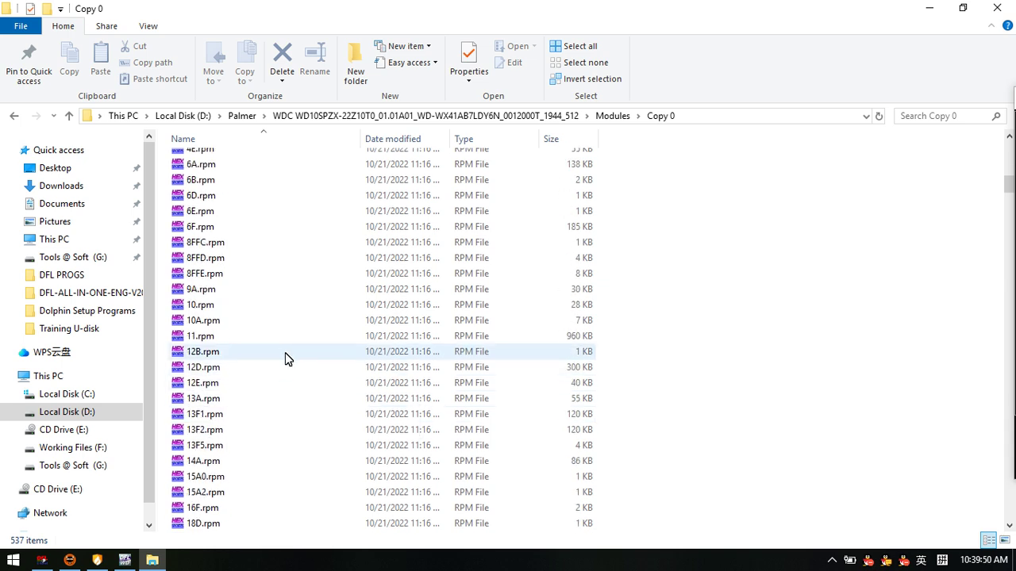
scroll(333, 325, down, 1)
scroll(278, 437, down, 4)
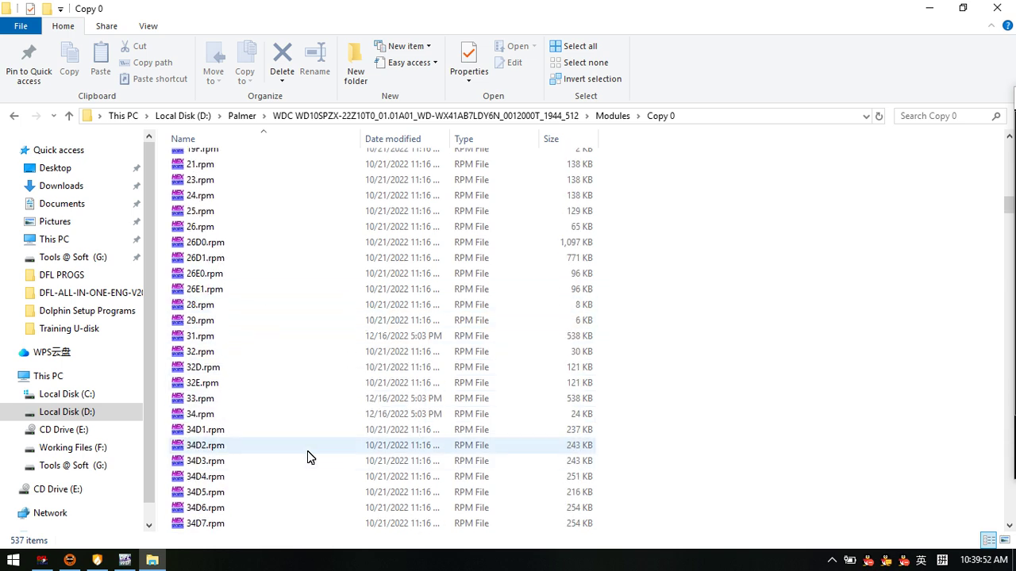
scroll(308, 451, up, 3)
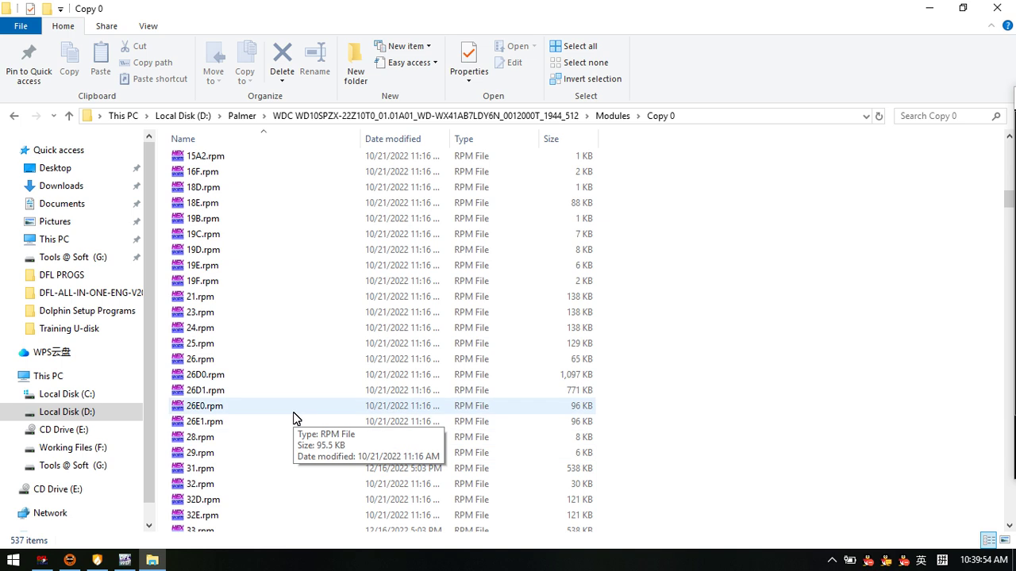
scroll(228, 334, up, 2)
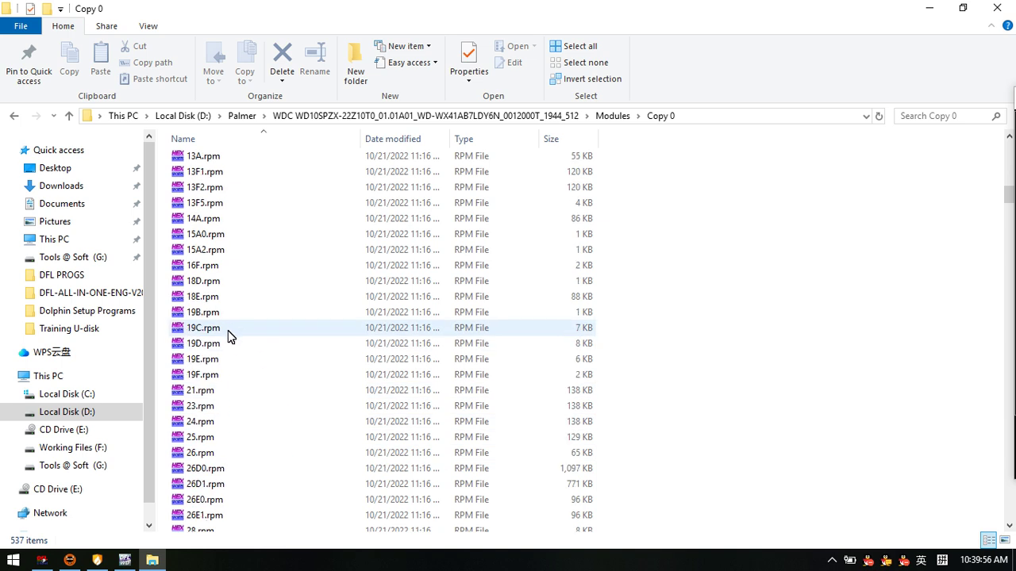
scroll(228, 336, up, 6)
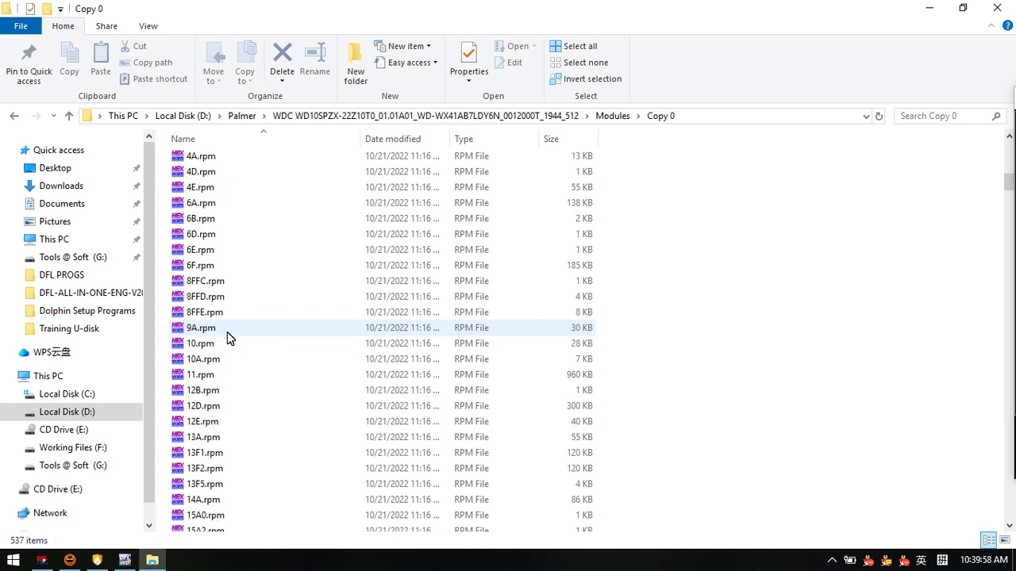
scroll(227, 332, up, 8)
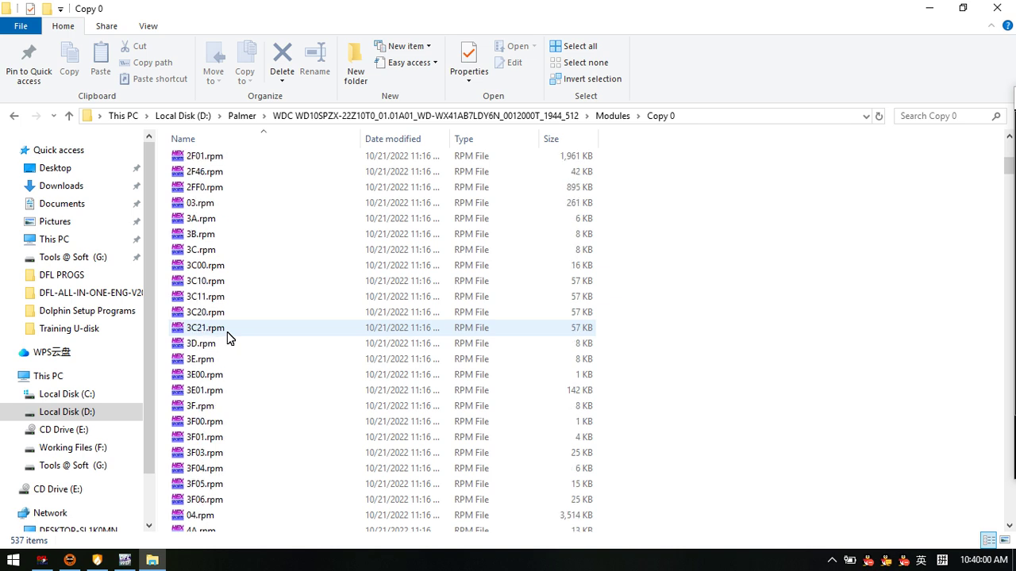
scroll(230, 334, up, 3)
- Search for 190, confirm 190.rpm at 97.1 MB, and return to DFL-WD
click(923, 119)
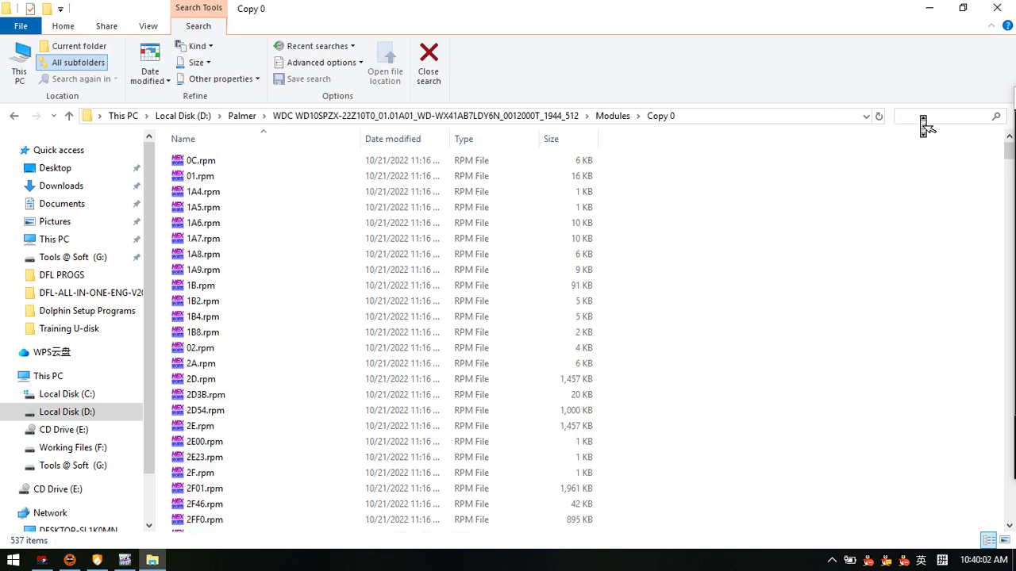
text(190)
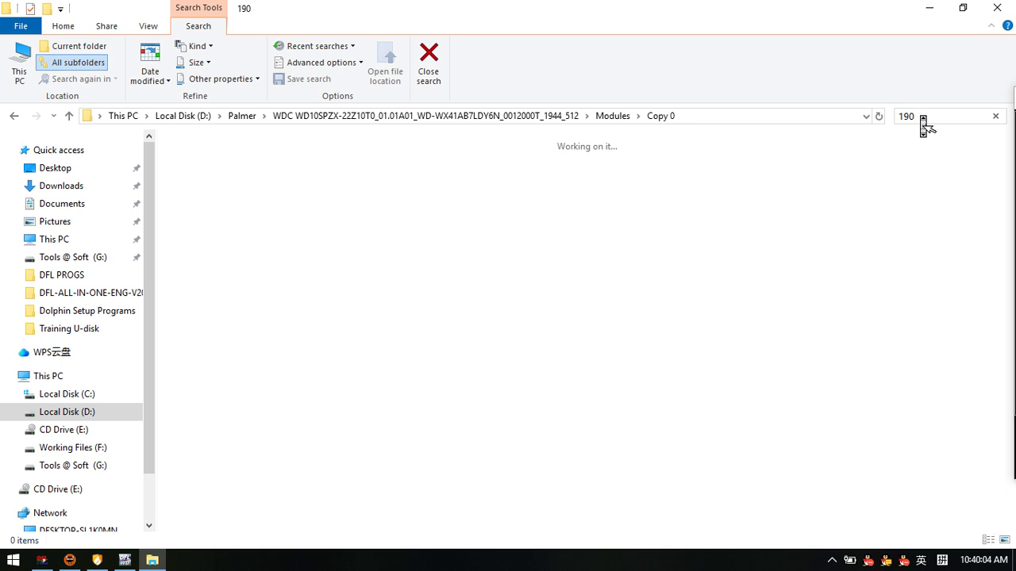
click(304, 176)
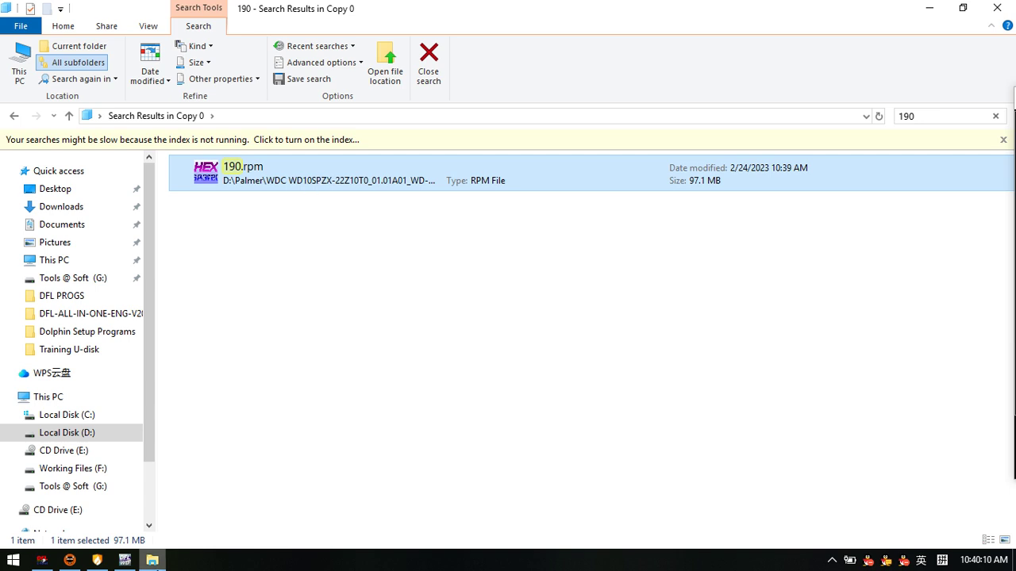
key(alt+Tab)
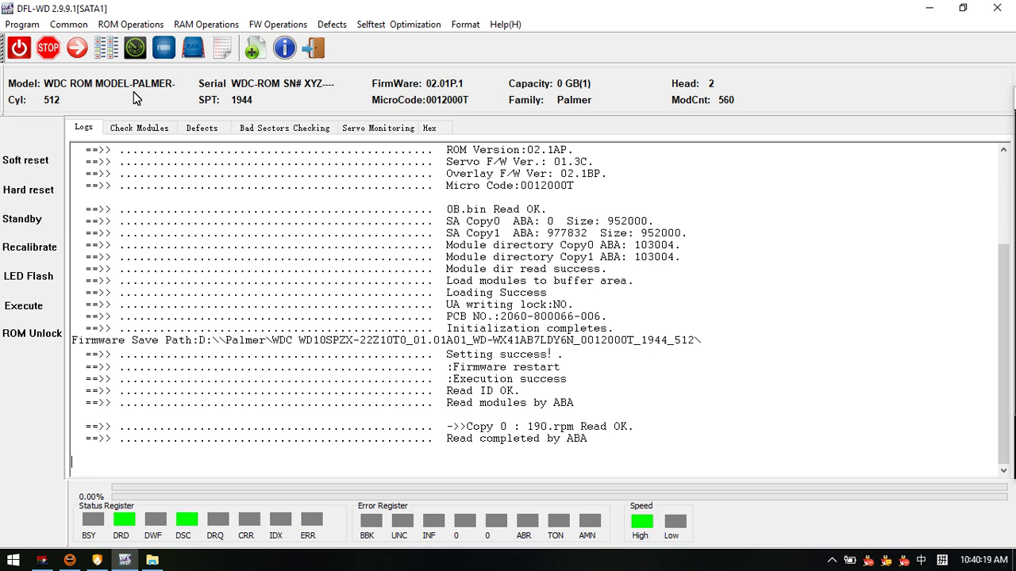
click(134, 23)
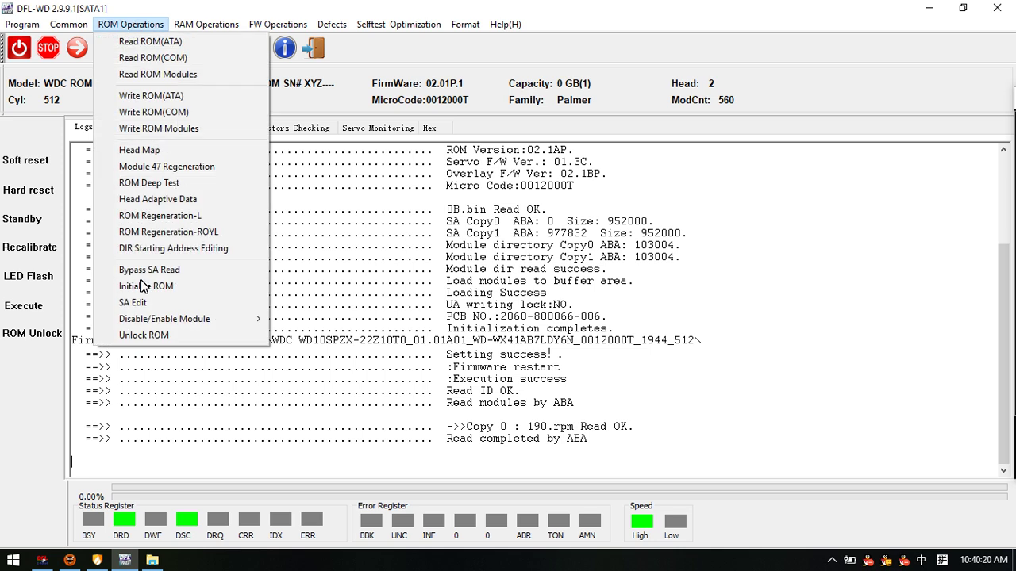
click(422, 210)
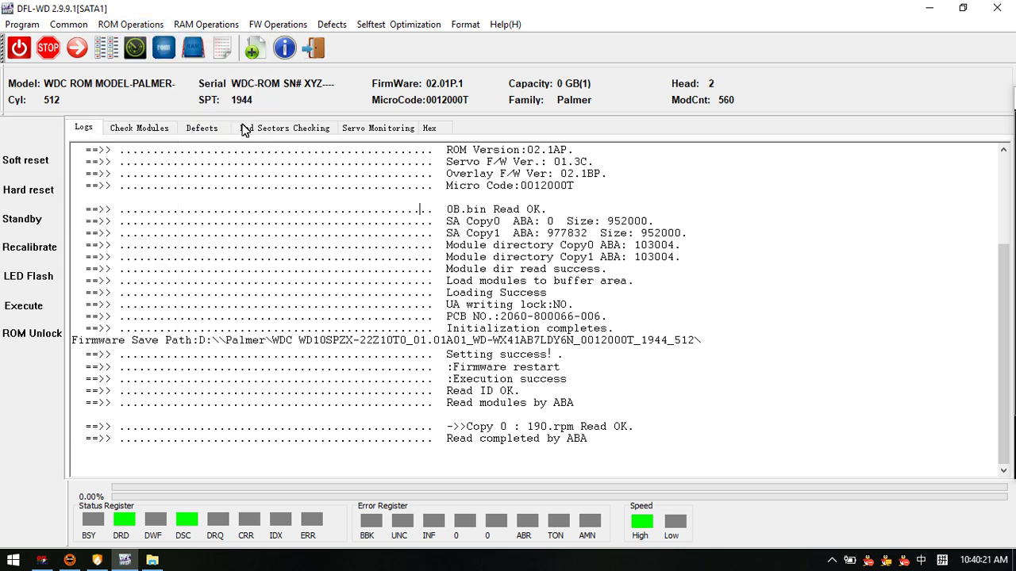
click(273, 25)
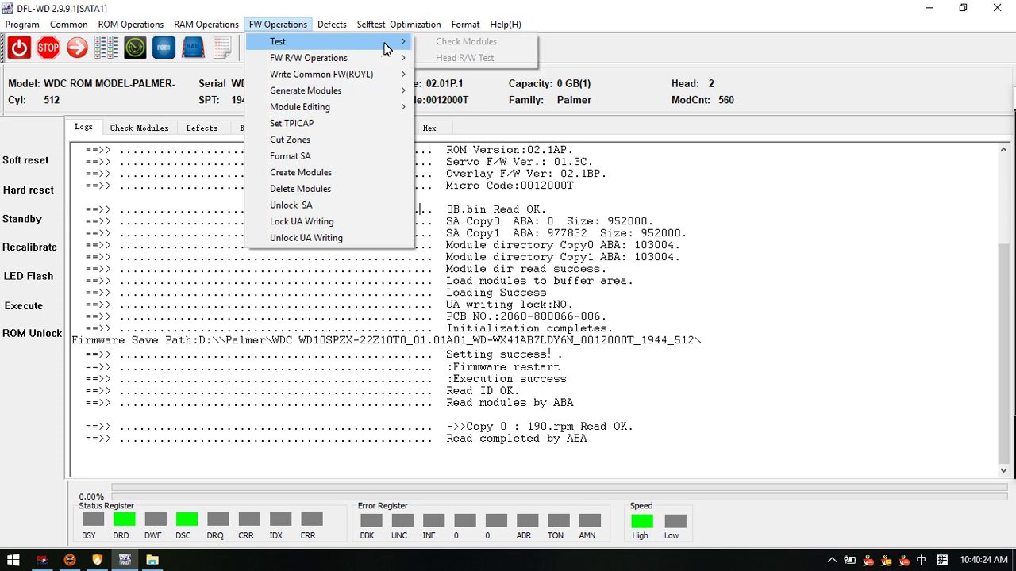
mouse_move(328, 64)
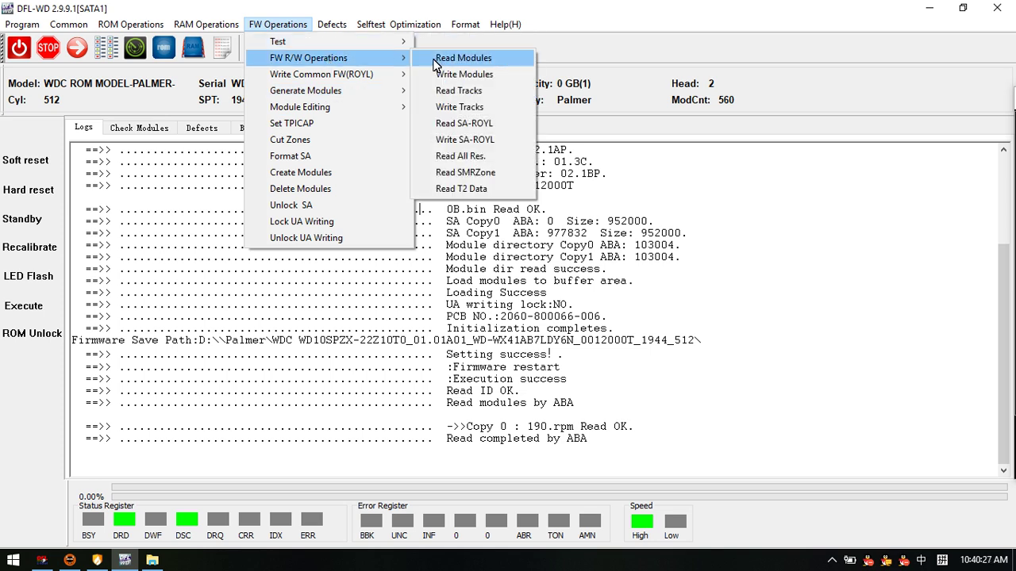
click(461, 57)
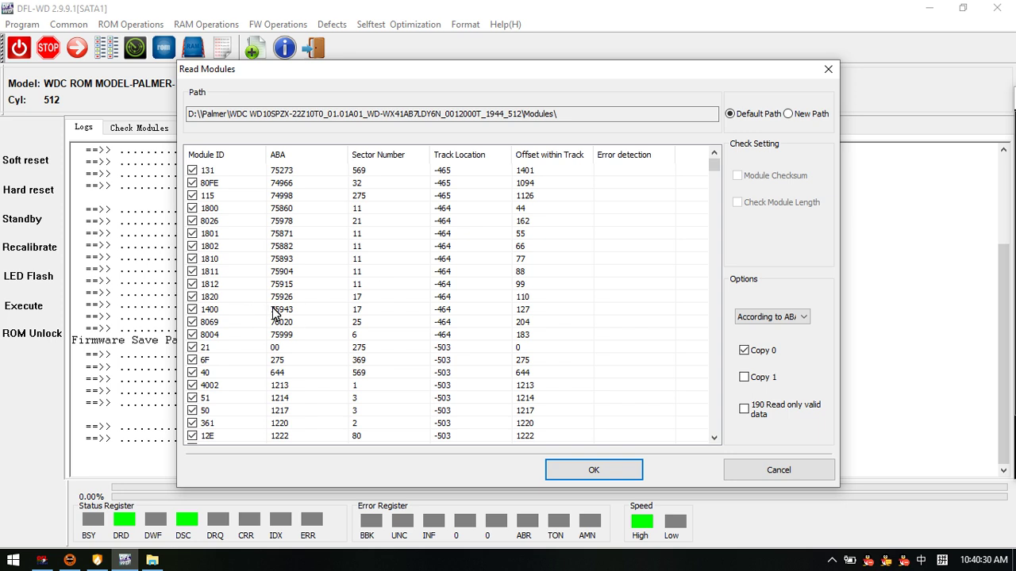
click(769, 472)
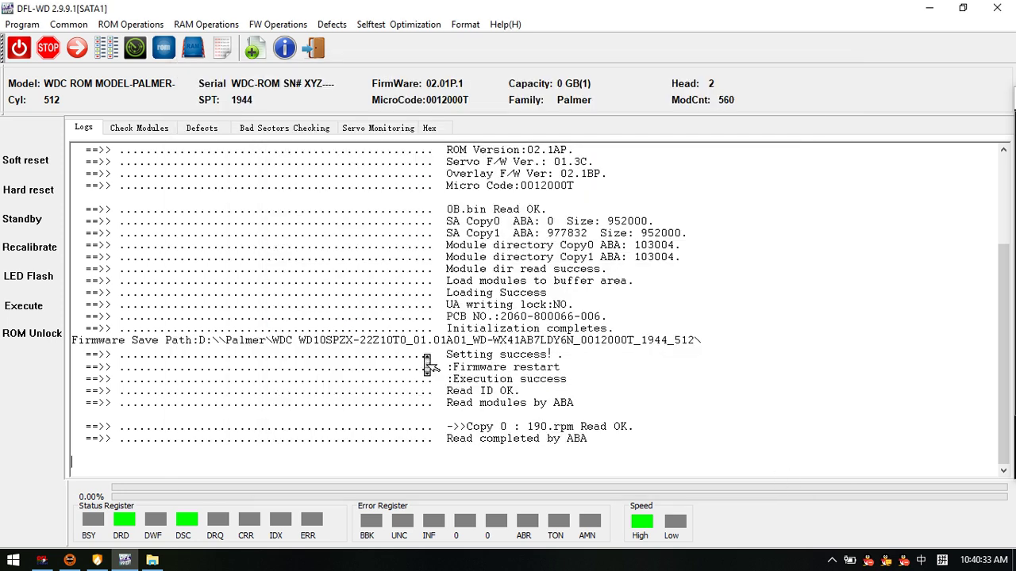